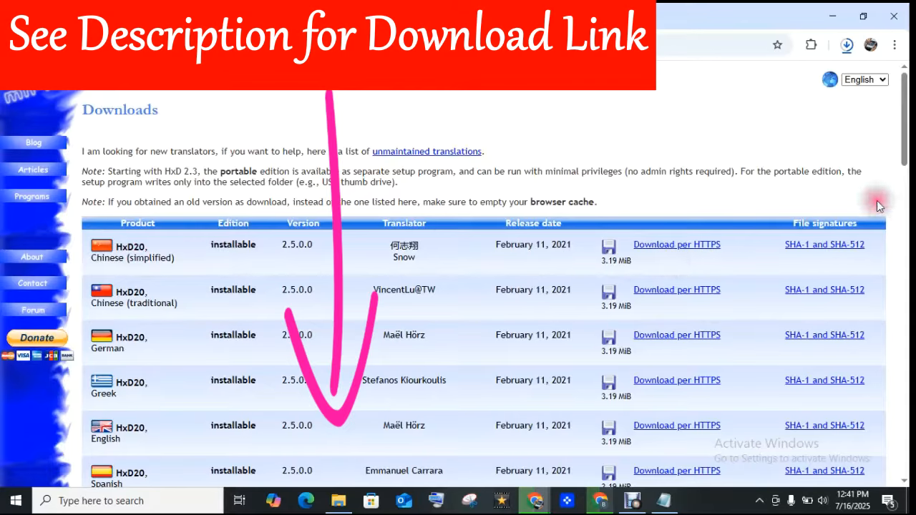
Download the English installable edition of HxD 2.5.0.0 and show the downloaded archive in its folder.
scroll(907, 148, down, 1)
drag(910, 150, 907, 126)
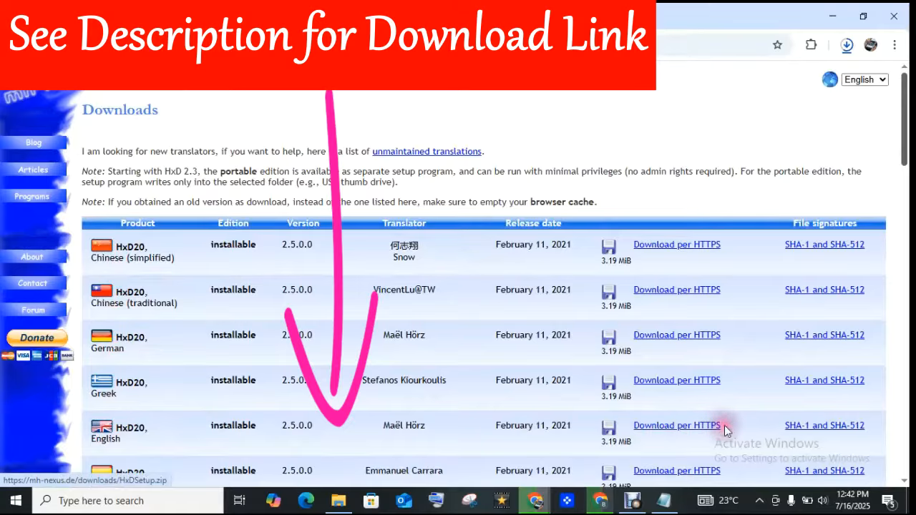
right_click(819, 430)
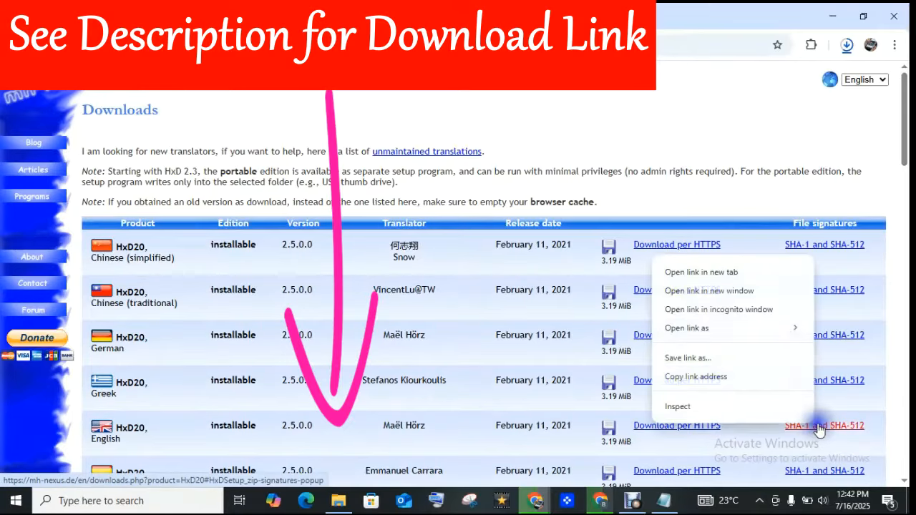
click(761, 292)
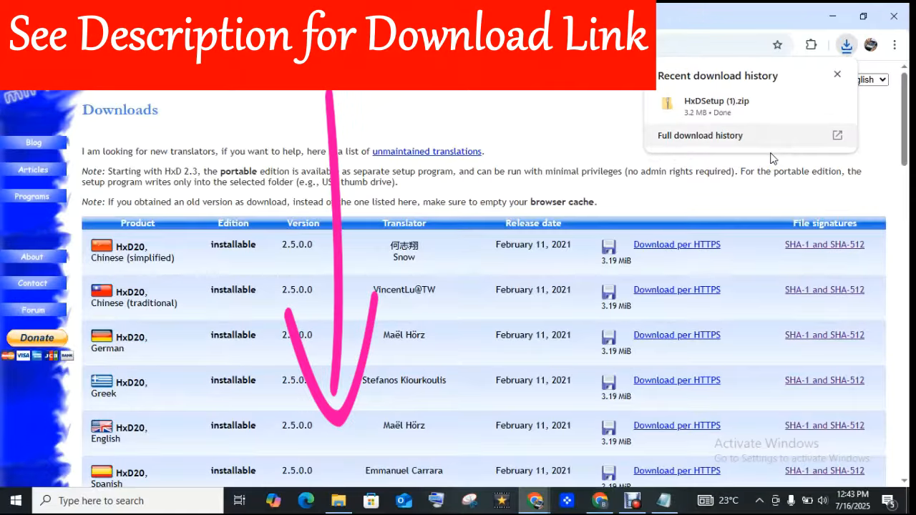
click(812, 104)
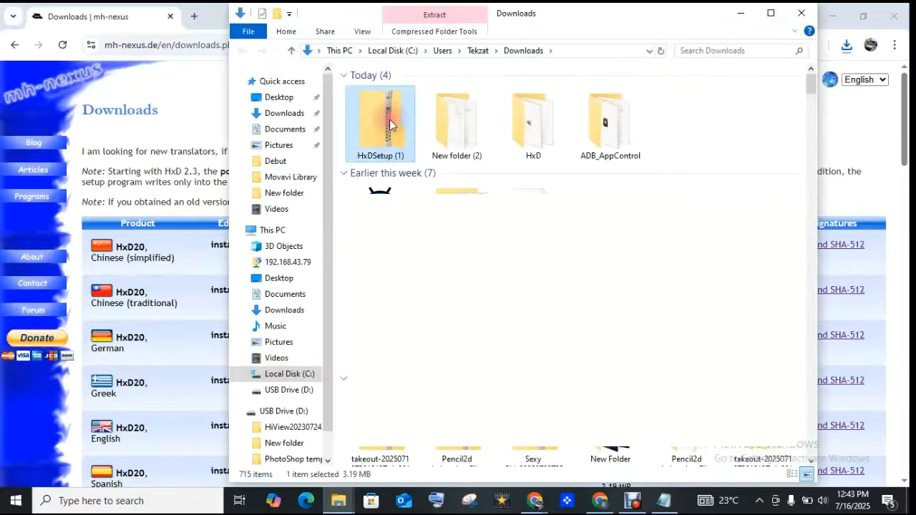
Extract the HxDSetup (1) archive into its own folder with 7-Zip and open the extracted folder.
right_click(388, 122)
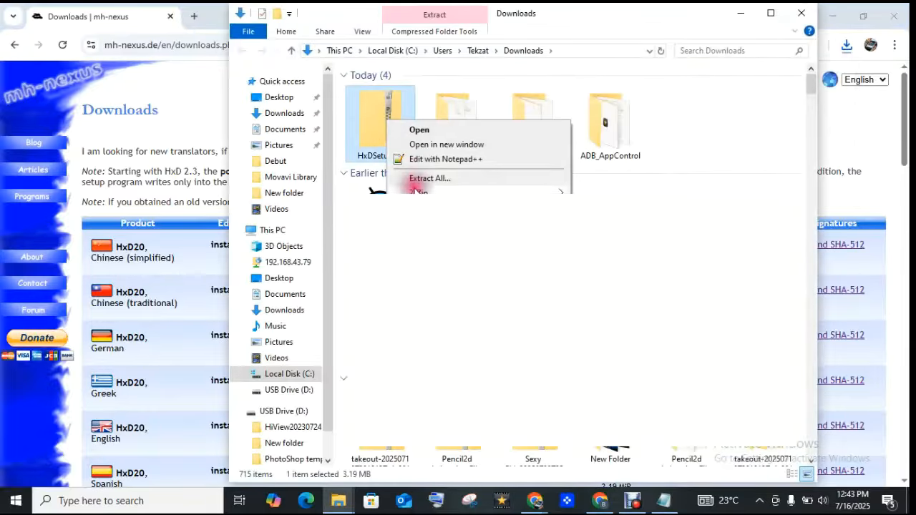
mouse_move(415, 192)
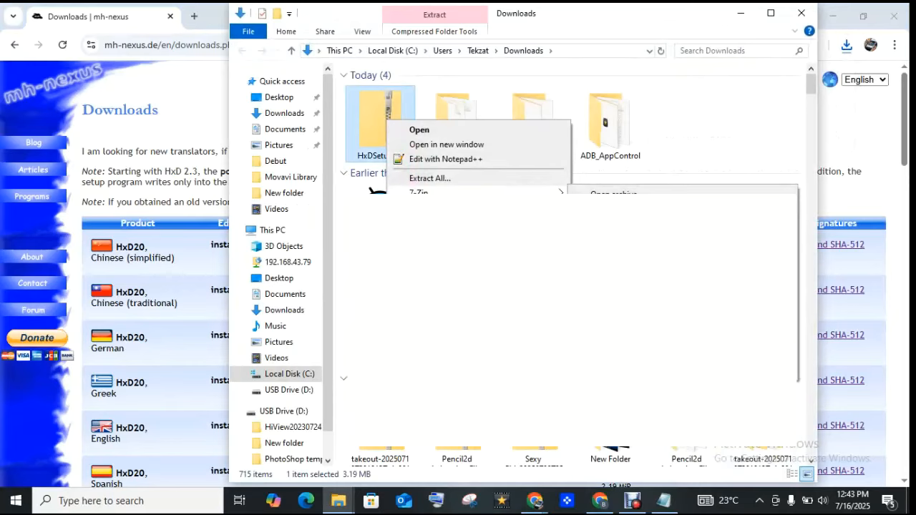
click(617, 253)
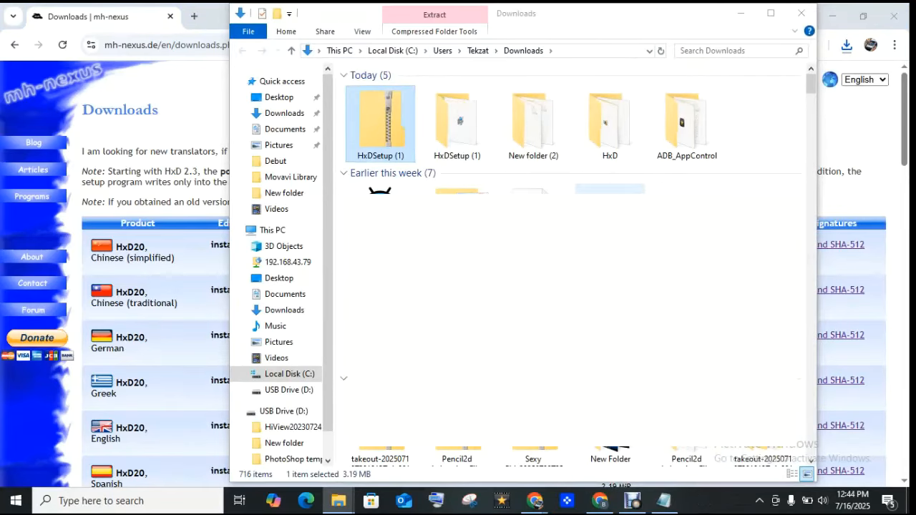
click(482, 129)
double_click(482, 129)
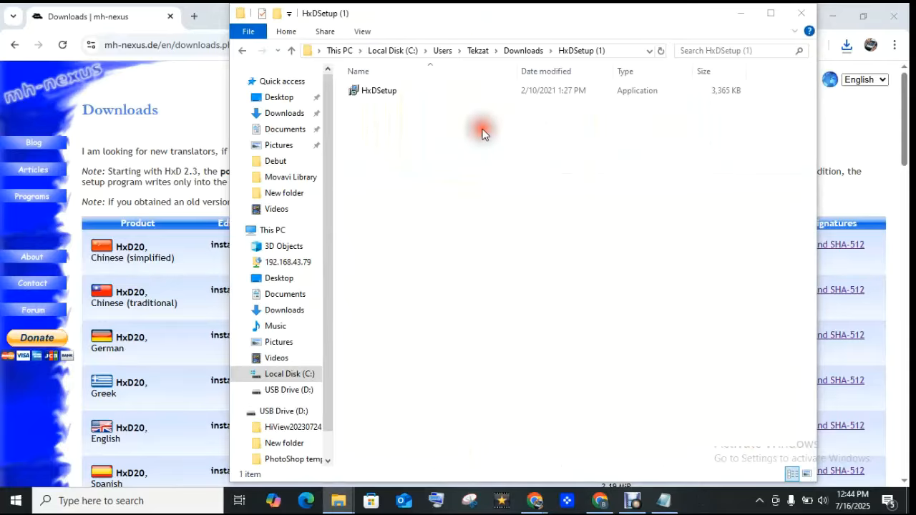
Run the HxDSetup application, allow it to make changes, and confirm English as the setup language.
click(388, 92)
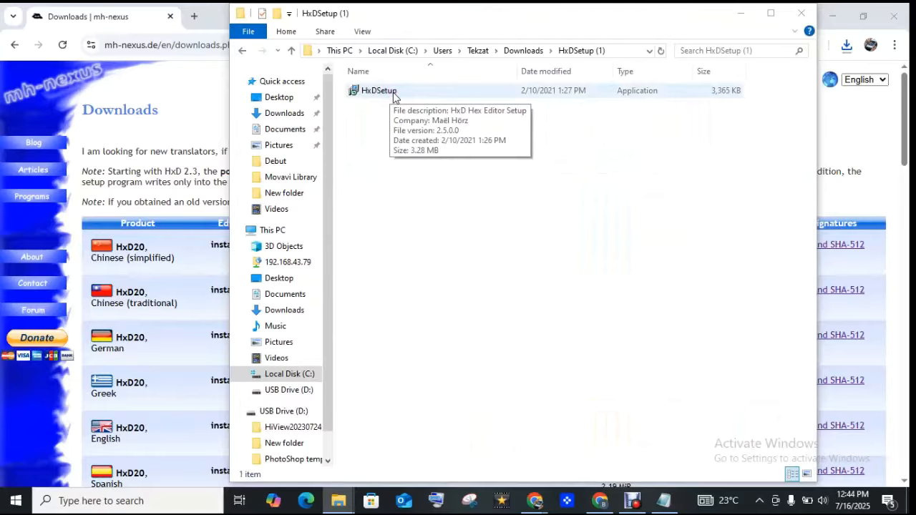
click(778, 14)
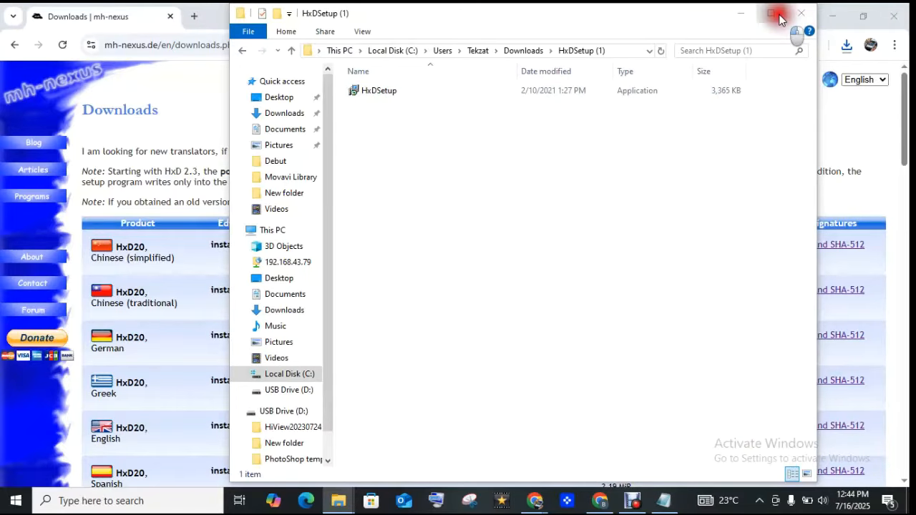
click(174, 85)
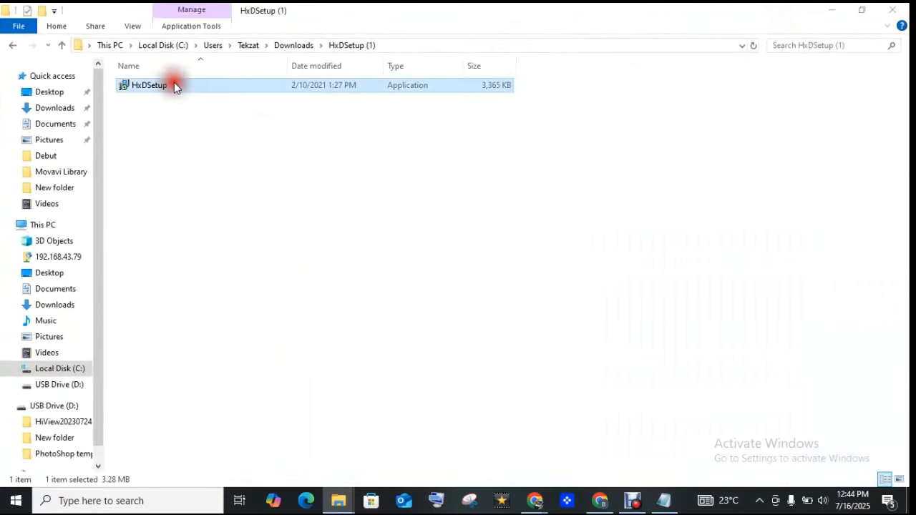
double_click(174, 84)
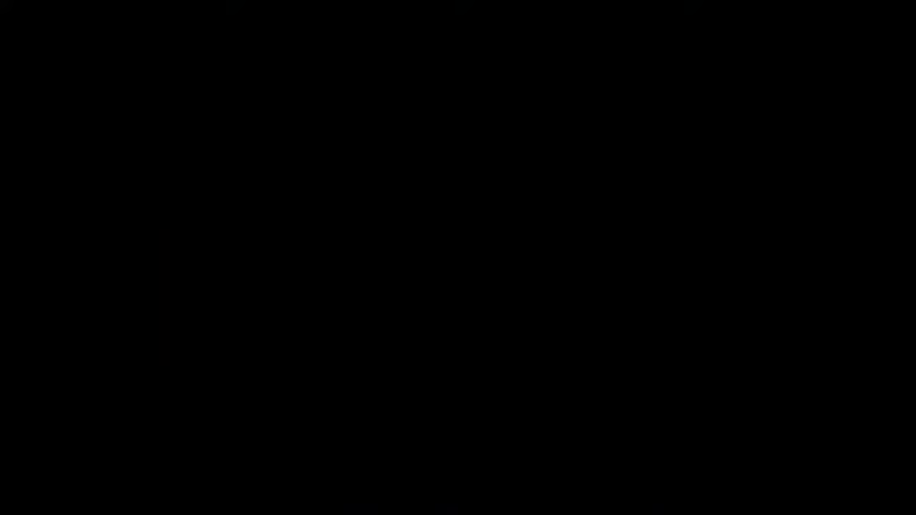
click(397, 336)
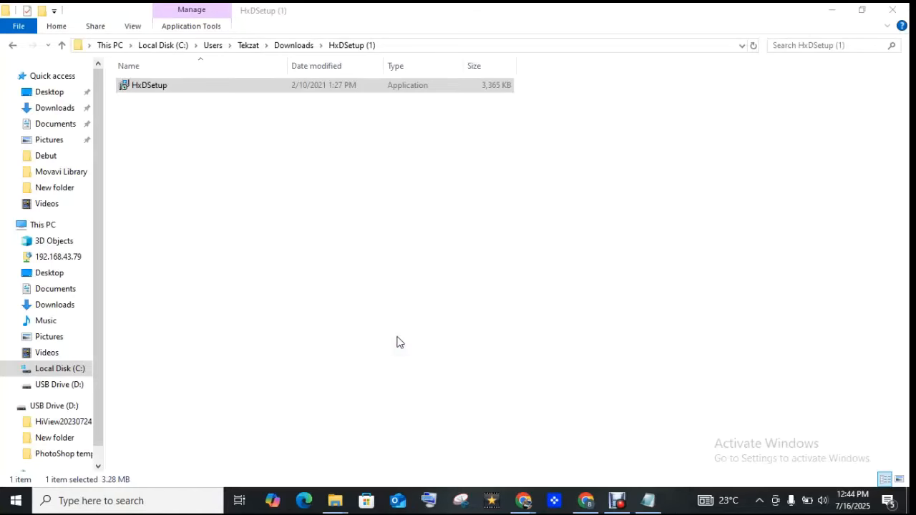
click(469, 284)
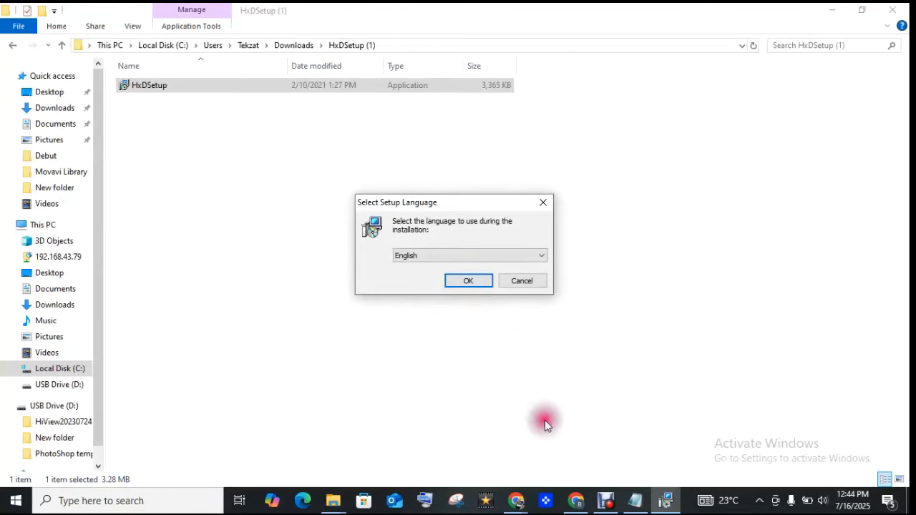
click(471, 280)
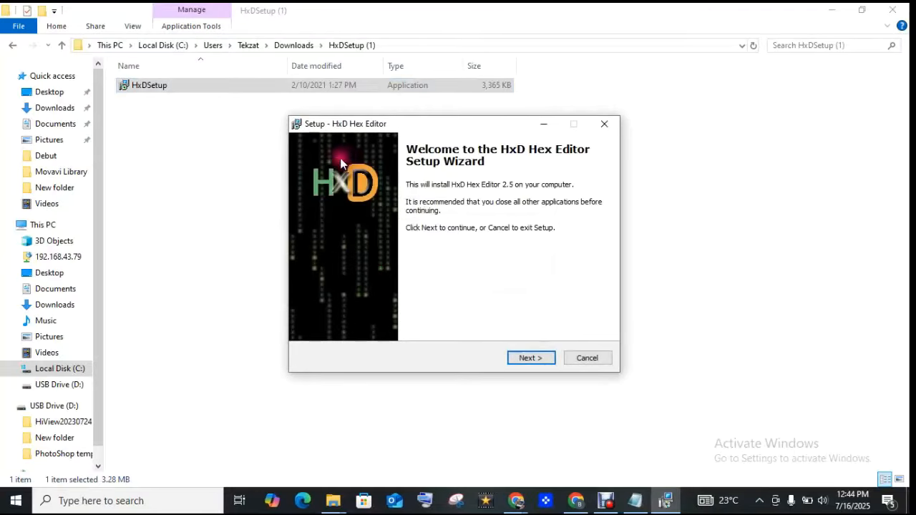
Accept the HxD license agreement and proceed through setup with the default installation location.
click(531, 361)
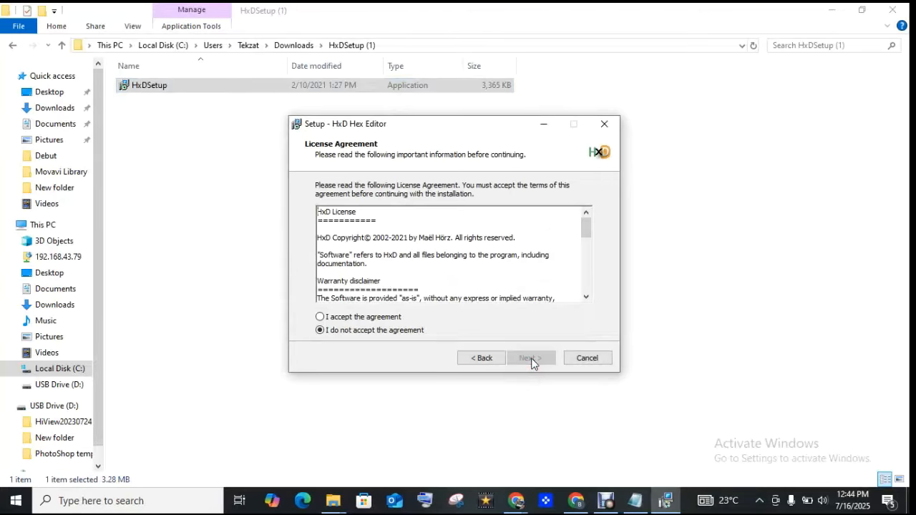
click(381, 319)
click(531, 362)
click(530, 362)
click(529, 362)
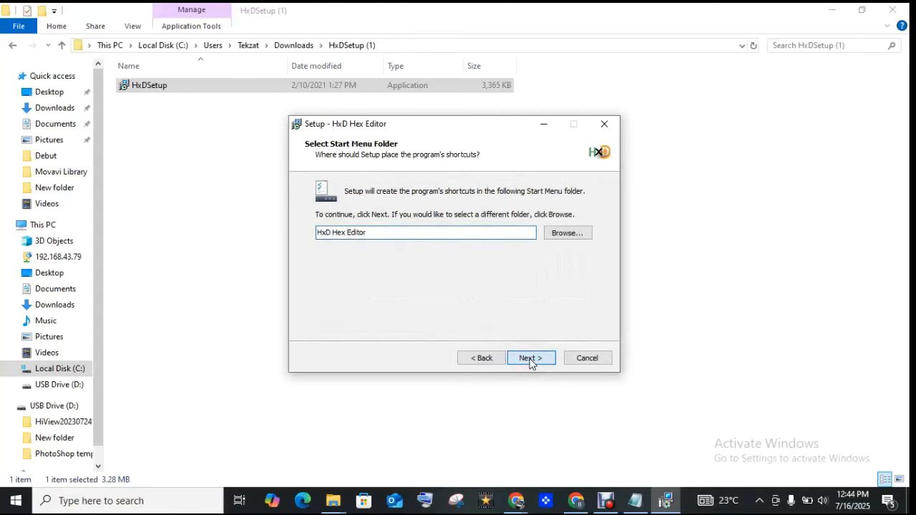
Add a desktop shortcut alongside the Quick Launch shortcut and install HxD Hex Editor.
click(433, 279)
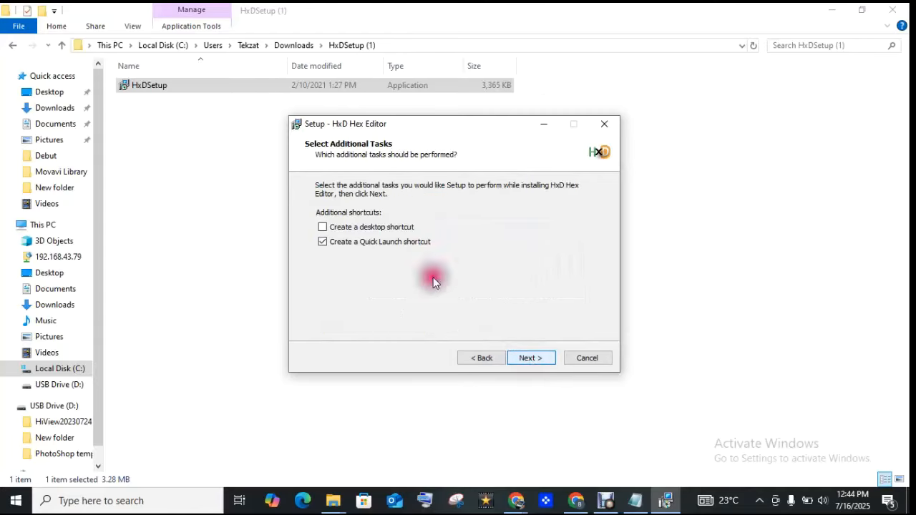
click(343, 233)
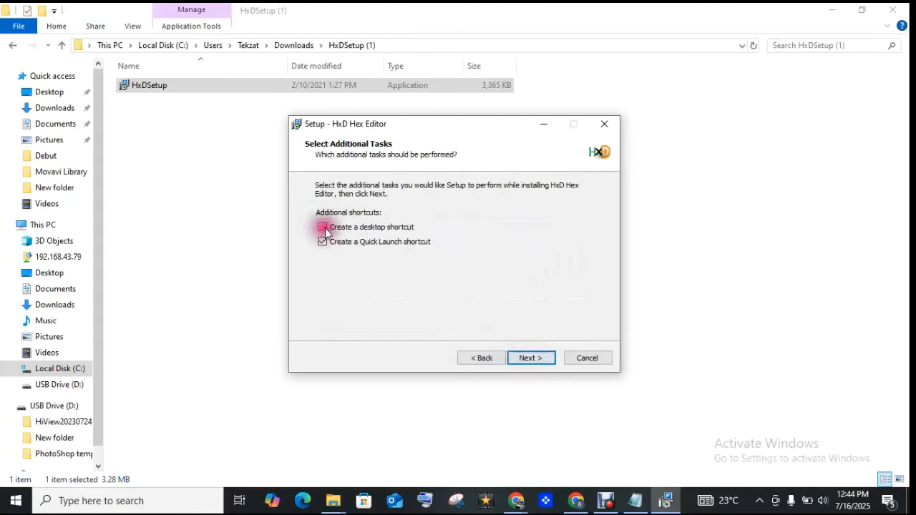
click(548, 355)
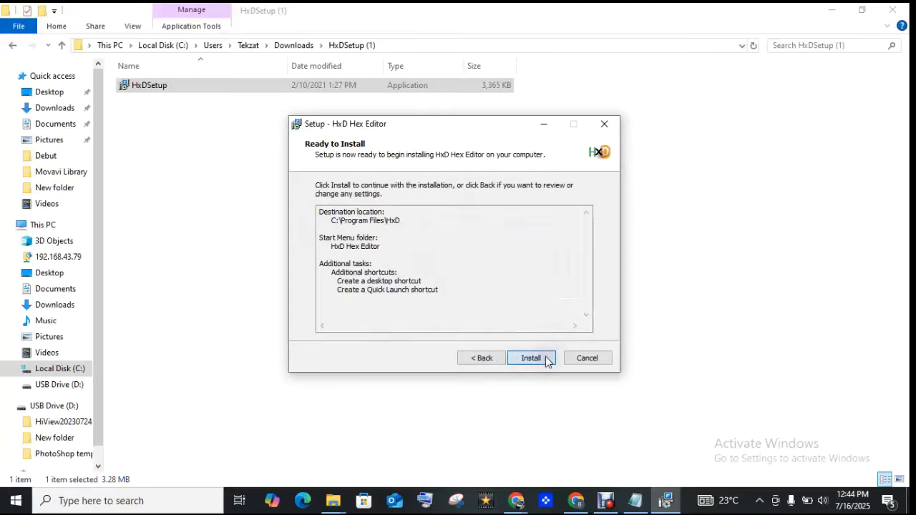
click(546, 359)
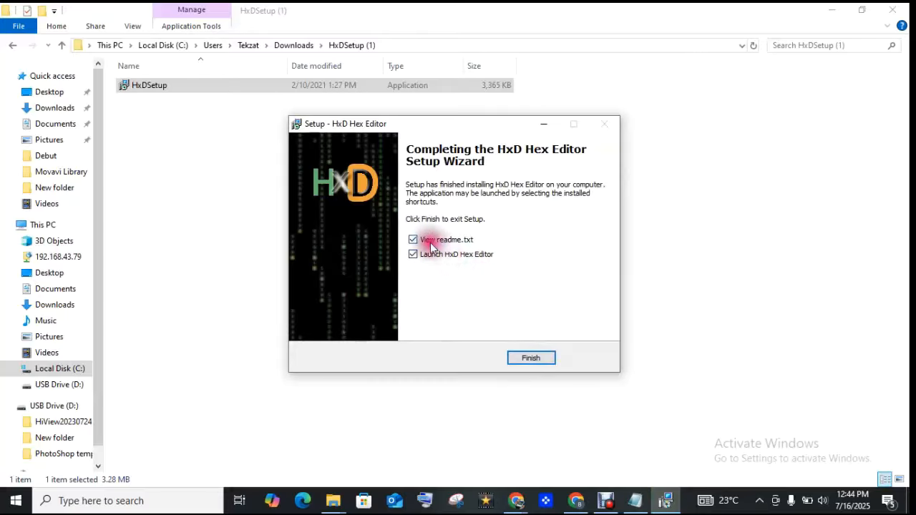
Finish the setup without viewing readme.txt, launch HxD Hex Editor, and maximize its window.
click(413, 240)
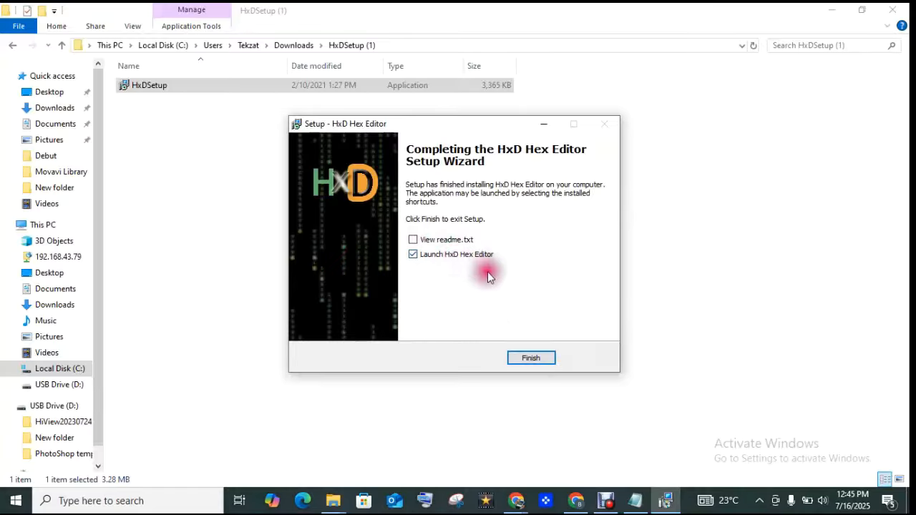
click(534, 354)
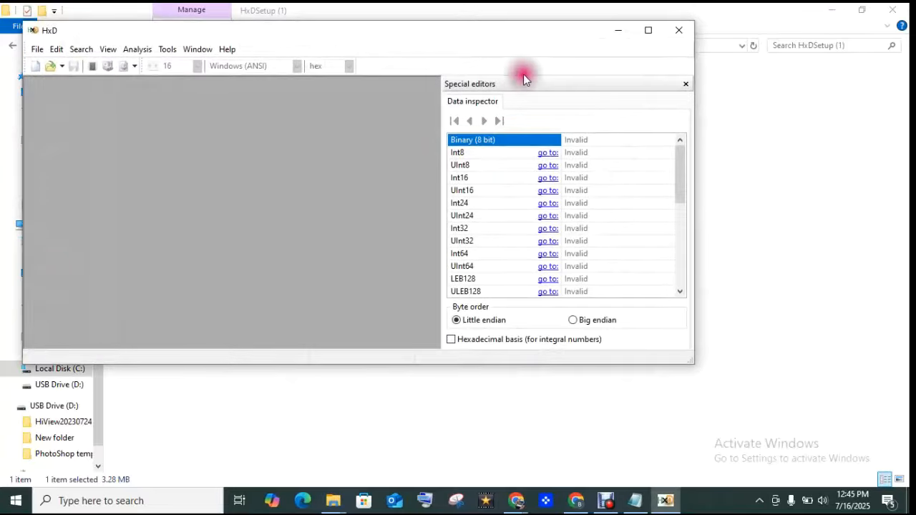
click(652, 34)
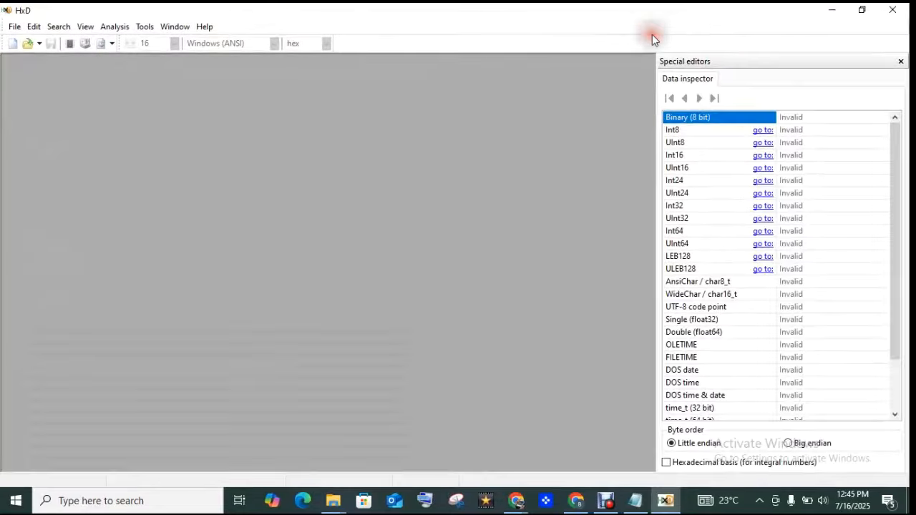
click(18, 28)
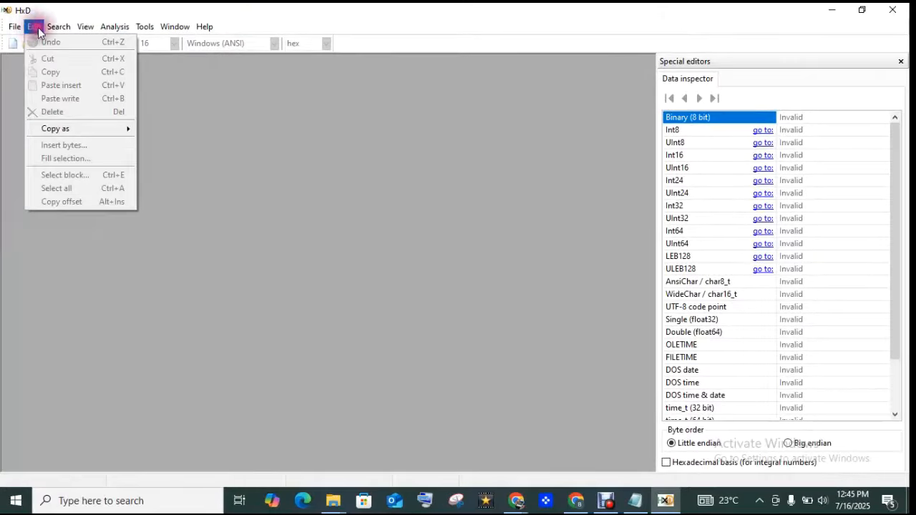
click(70, 31)
click(101, 33)
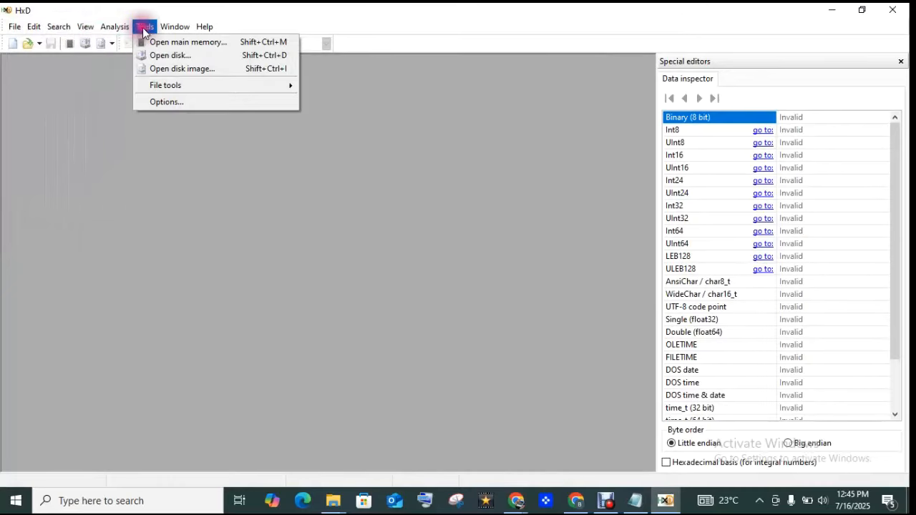
Open the miscdata.bak file from New folder (2) in Downloads in the hex editor.
click(21, 28)
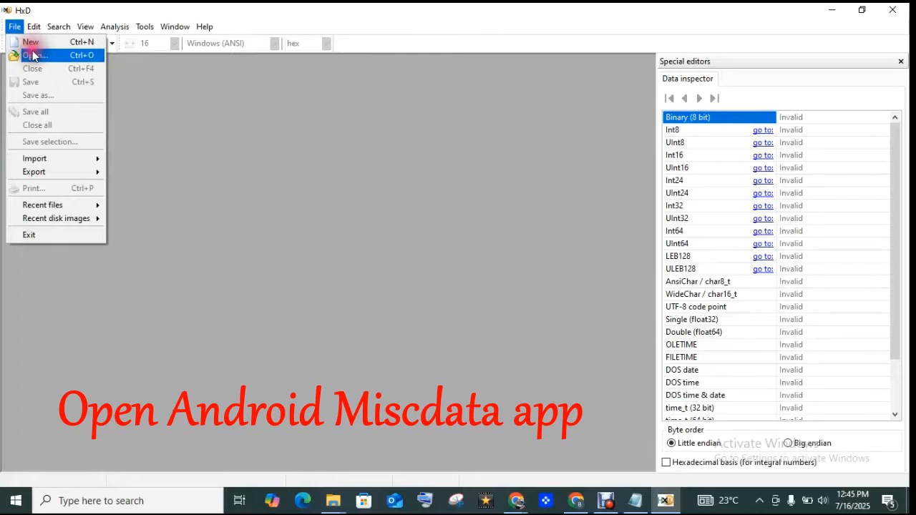
click(33, 56)
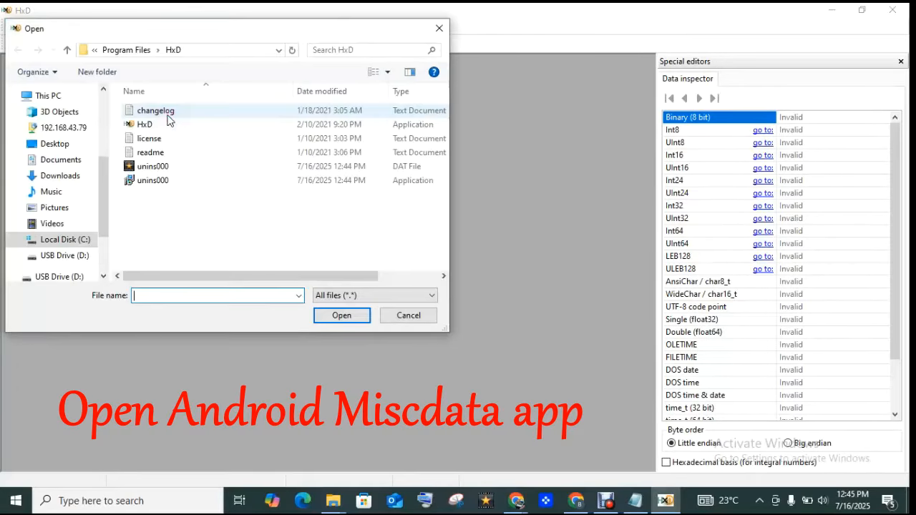
click(77, 176)
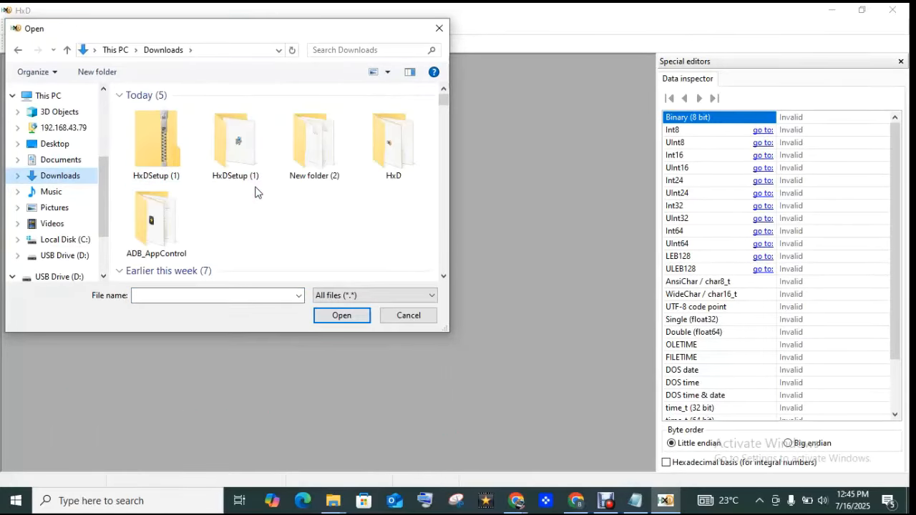
double_click(309, 147)
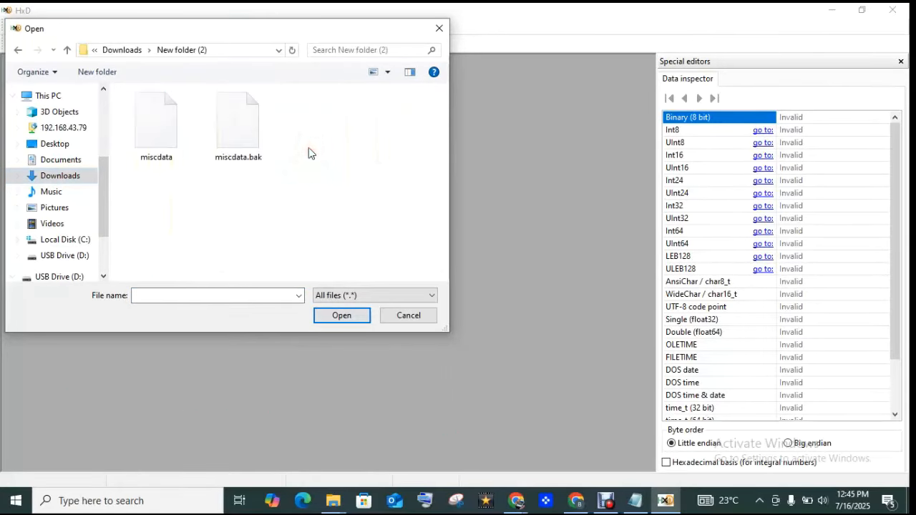
click(262, 138)
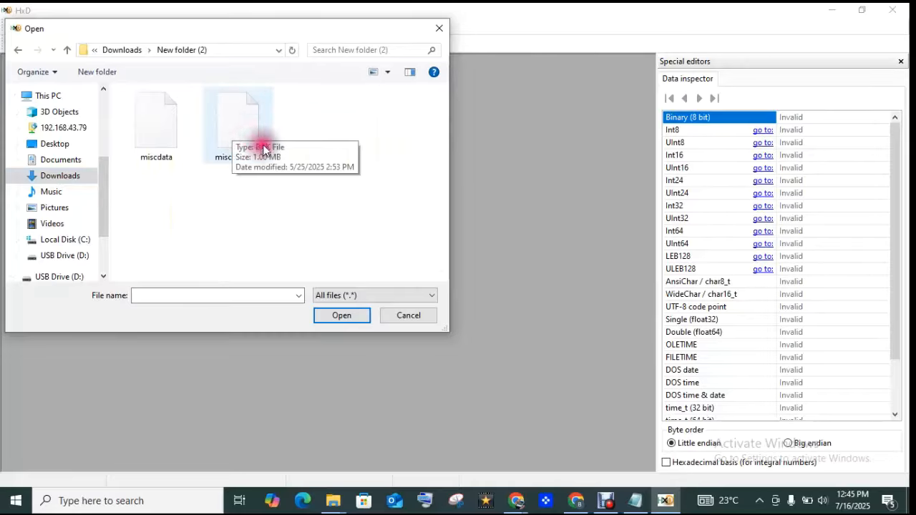
click(238, 144)
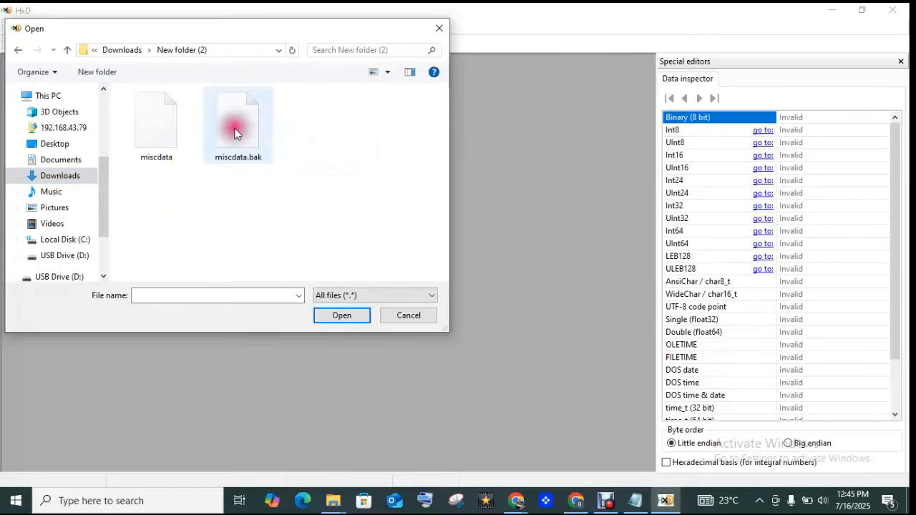
double_click(237, 135)
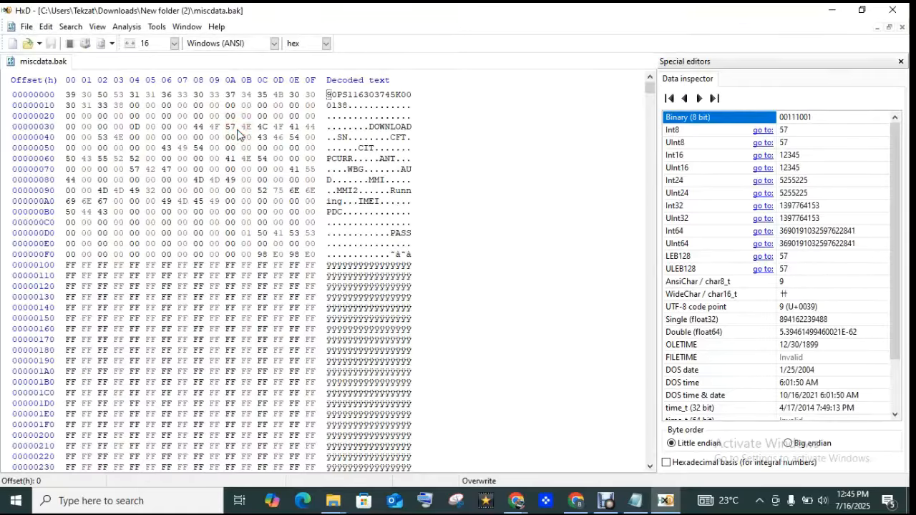
Search miscdata.bak for the text string "ACtive" in all directions, without case sensitivity.
click(225, 194)
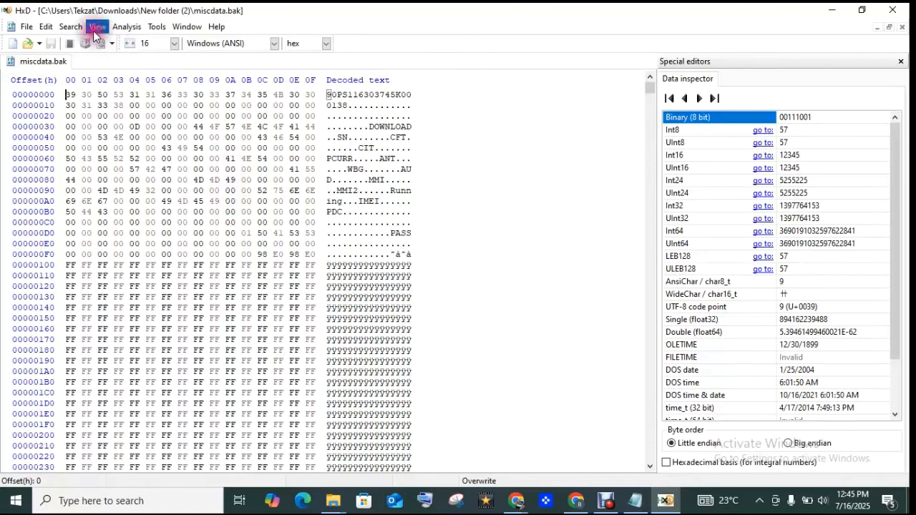
click(82, 28)
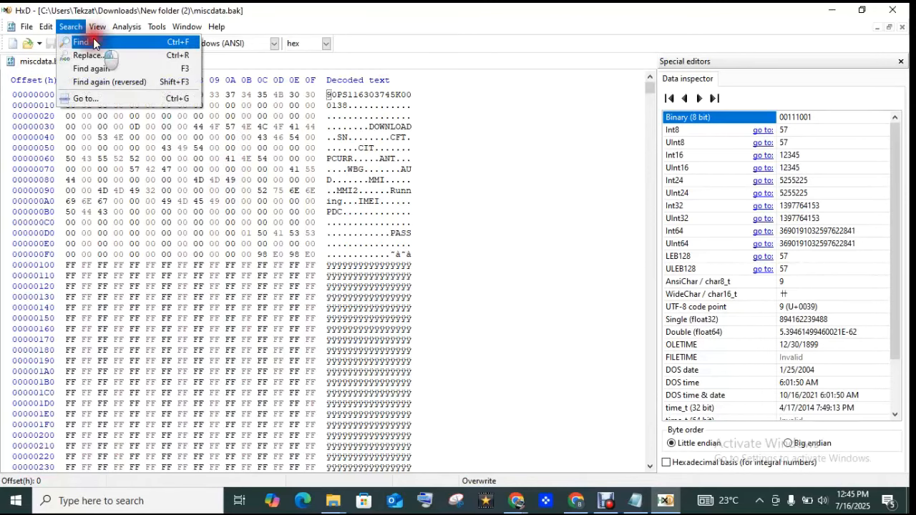
click(86, 41)
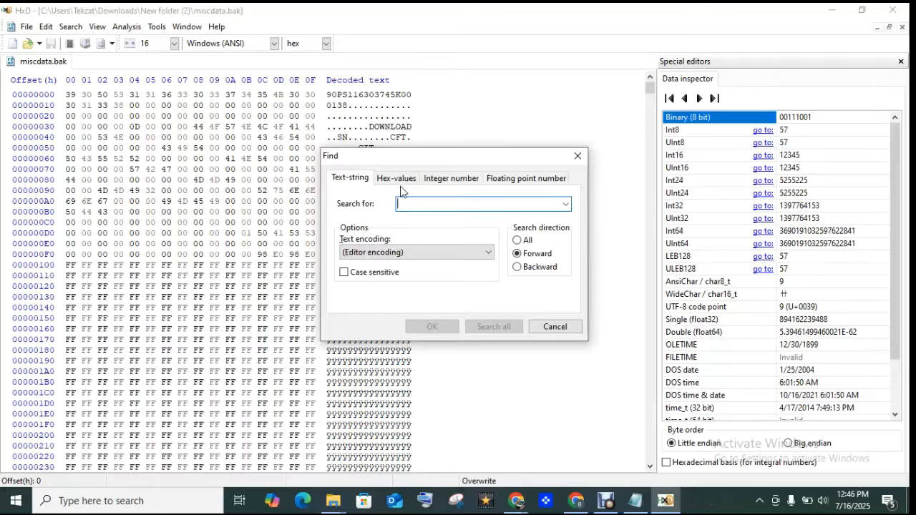
text(ACtive)
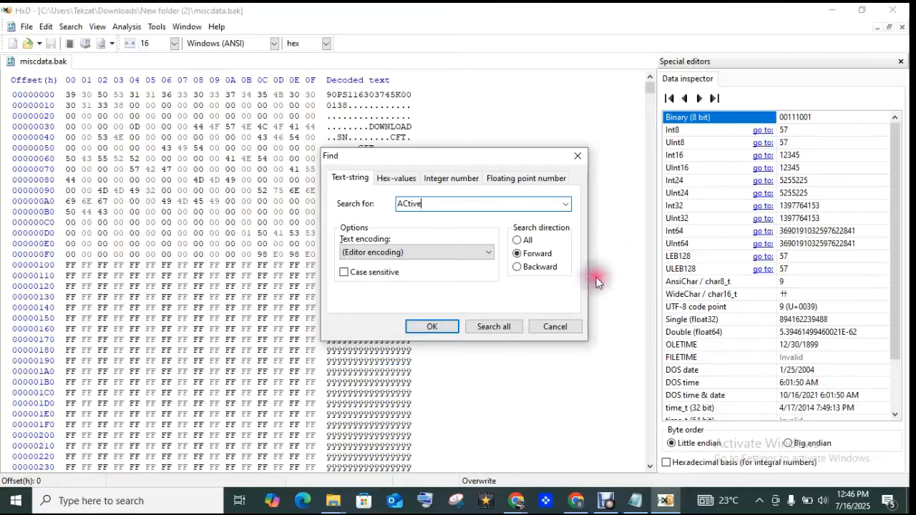
click(519, 240)
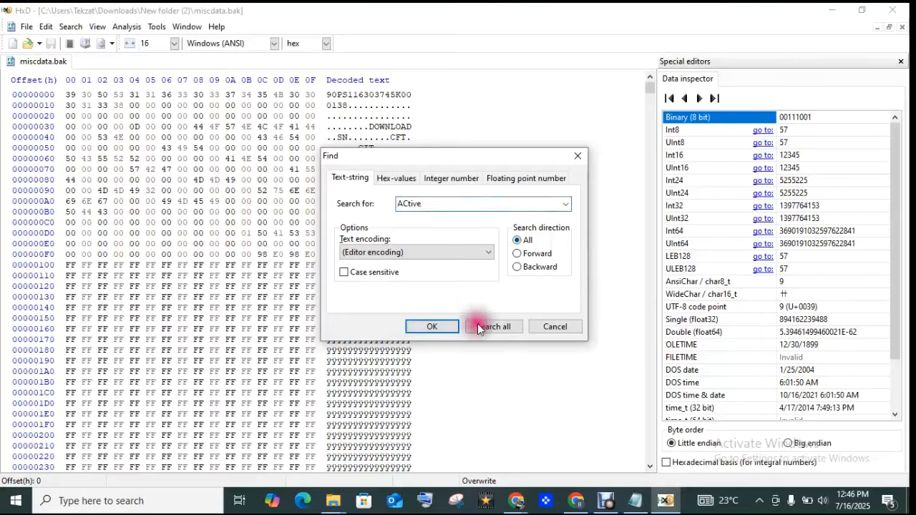
click(432, 327)
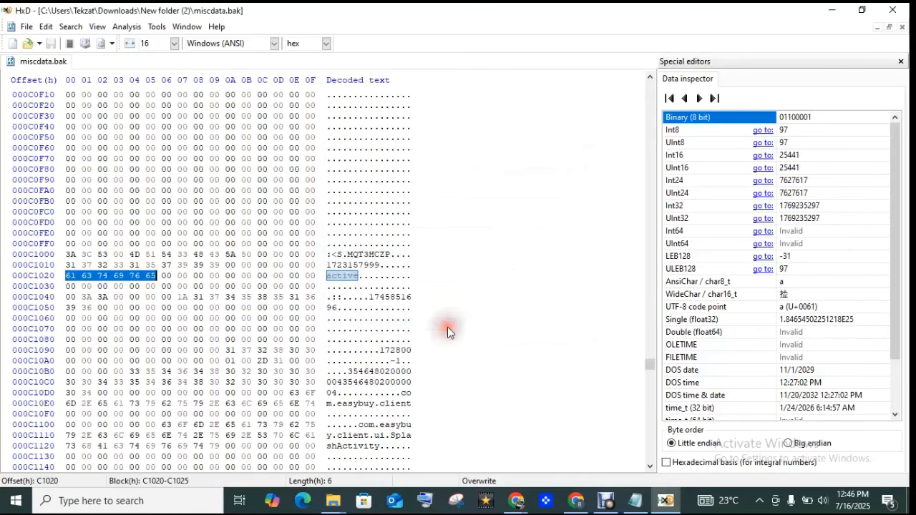
Highlight the found word "active" in the decoded text, and select its first four hex bytes at offset C1020.
double_click(348, 276)
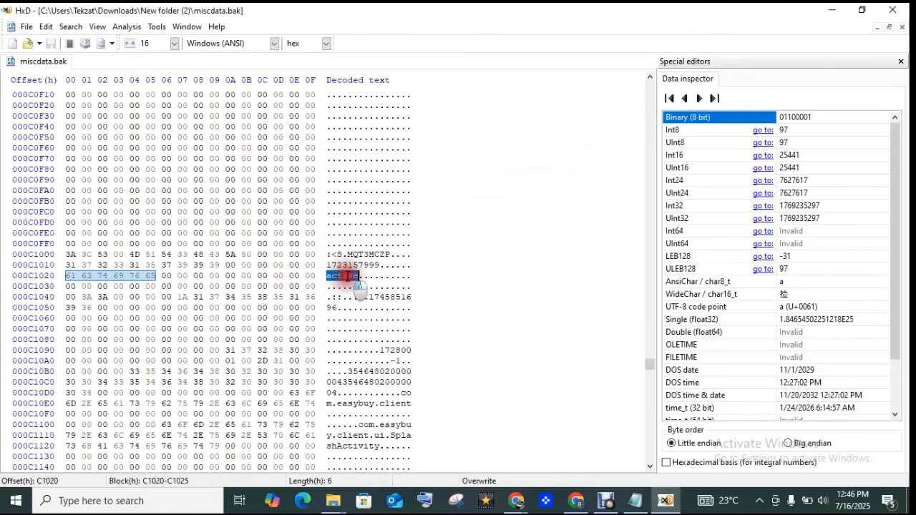
click(71, 276)
click(71, 276)
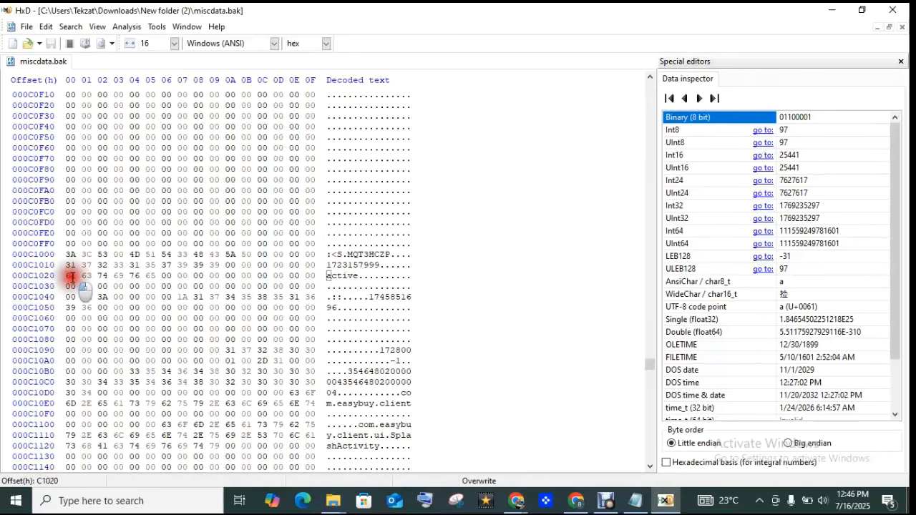
drag(71, 276, 120, 275)
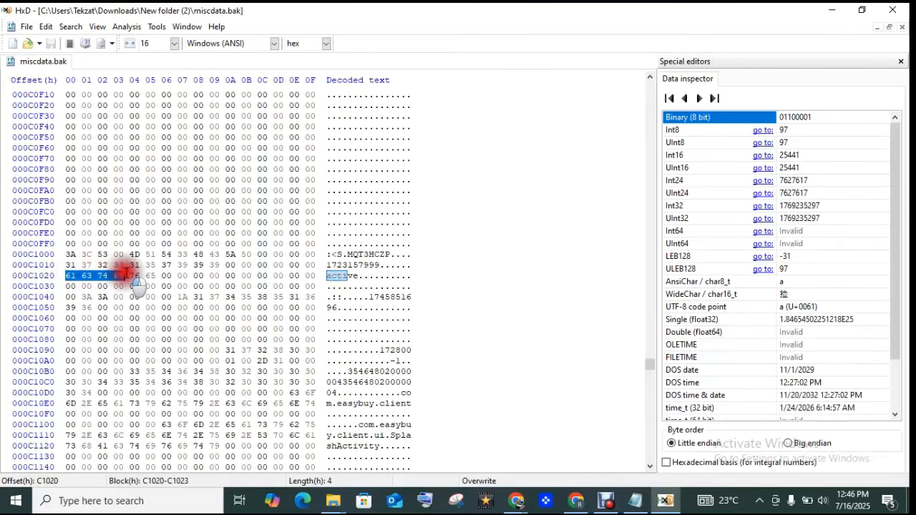
Overwrite the first two bytes of the row at offset 000C1000 with 00 00.
click(72, 265)
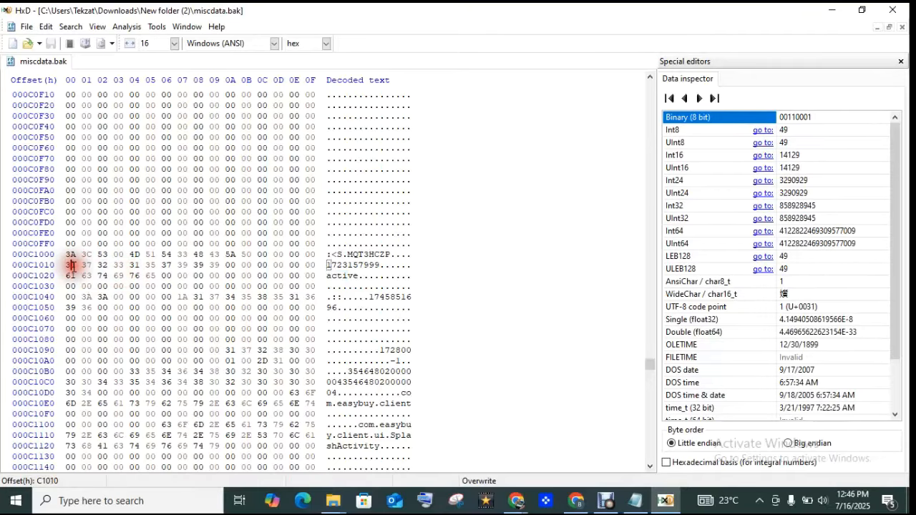
click(72, 267)
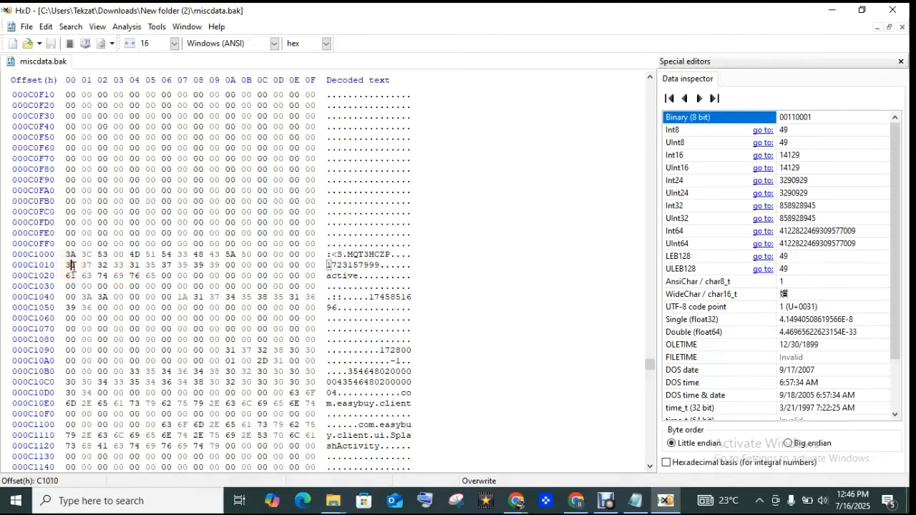
click(71, 266)
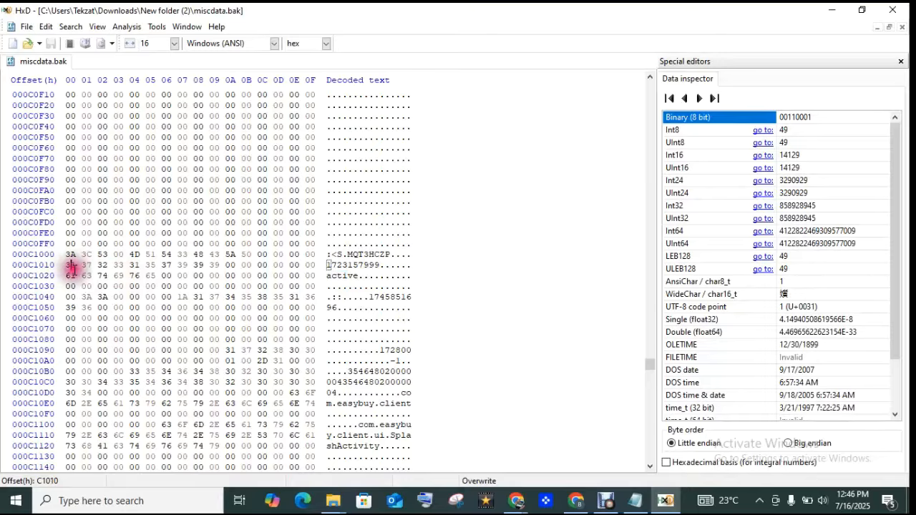
click(71, 255)
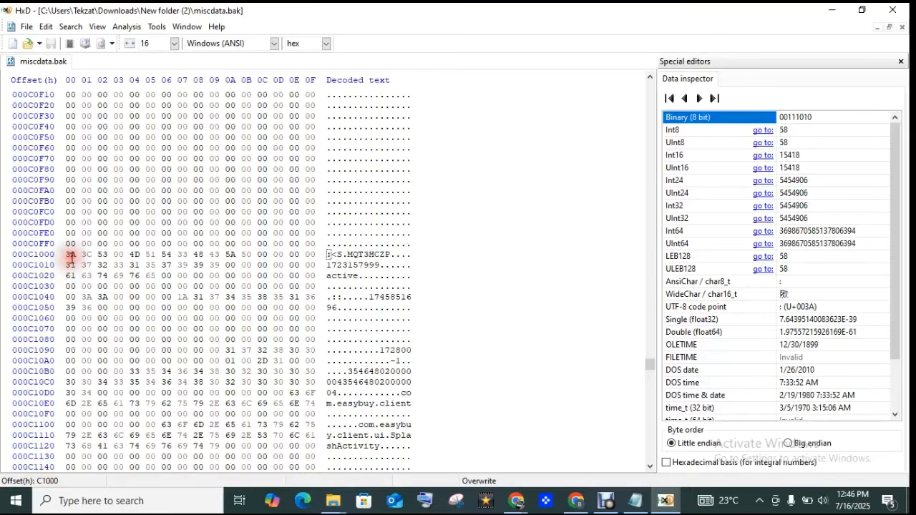
click(72, 255)
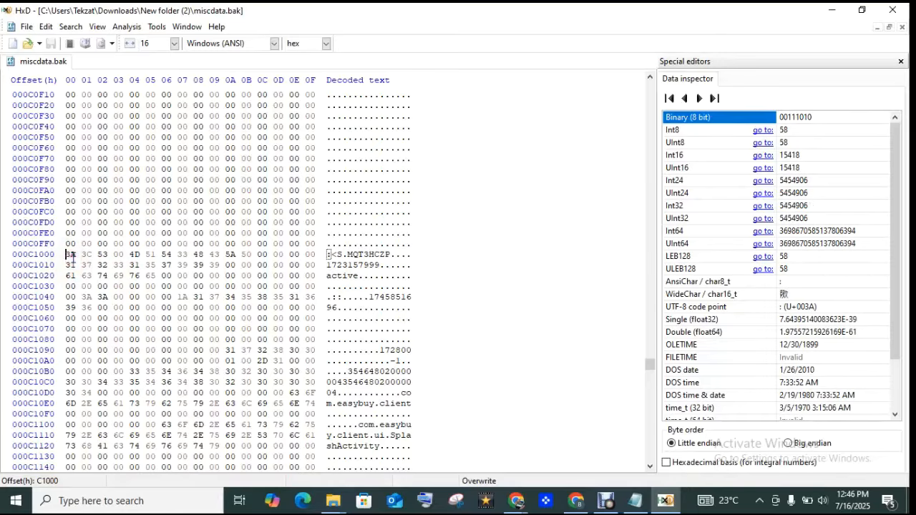
text(07 )
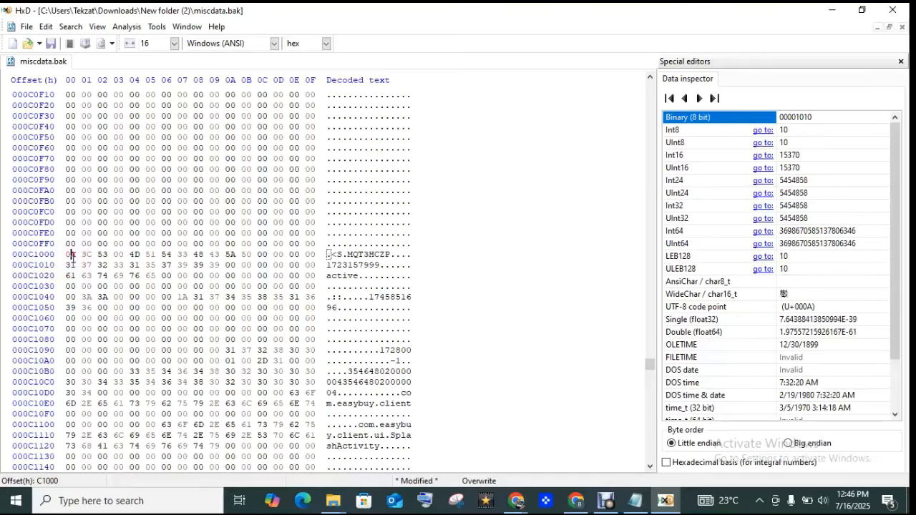
text(00)
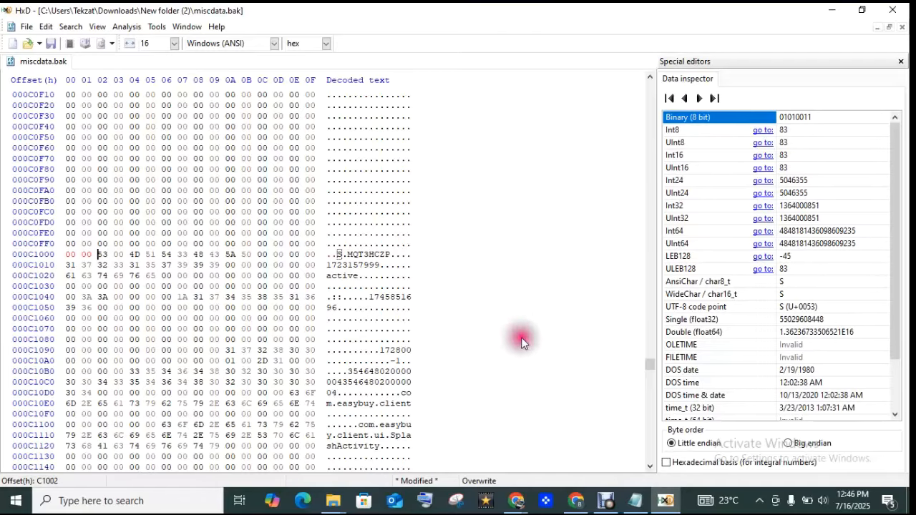
Select the long digit string in the decoded text starting in row 000C10B0 to inspect its matching hex bytes.
click(650, 369)
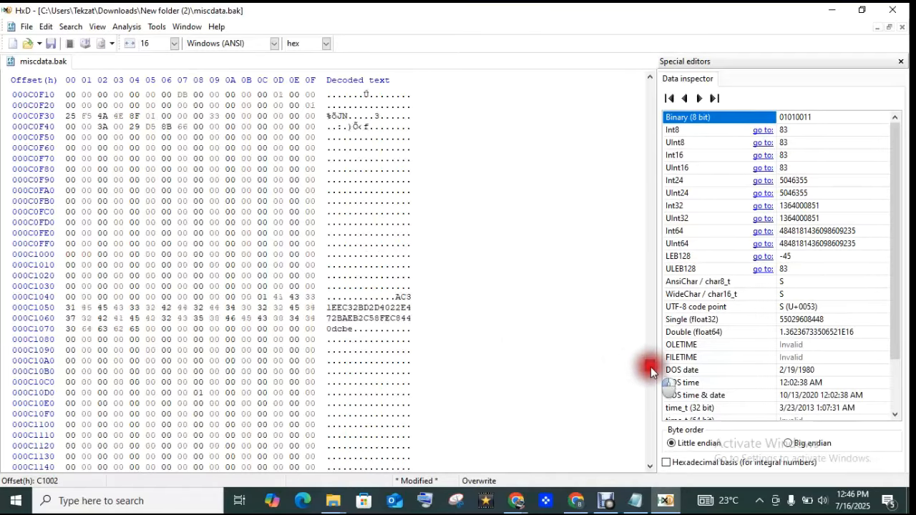
drag(650, 370, 650, 366)
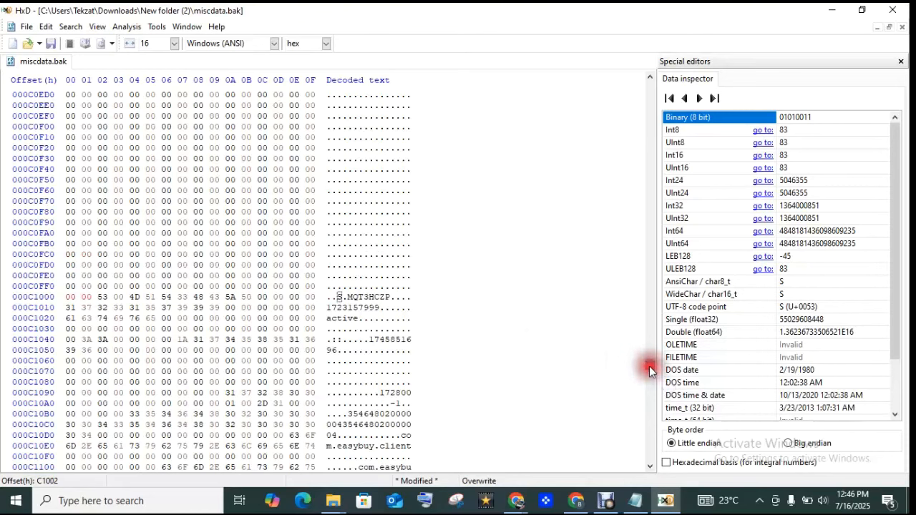
double_click(375, 415)
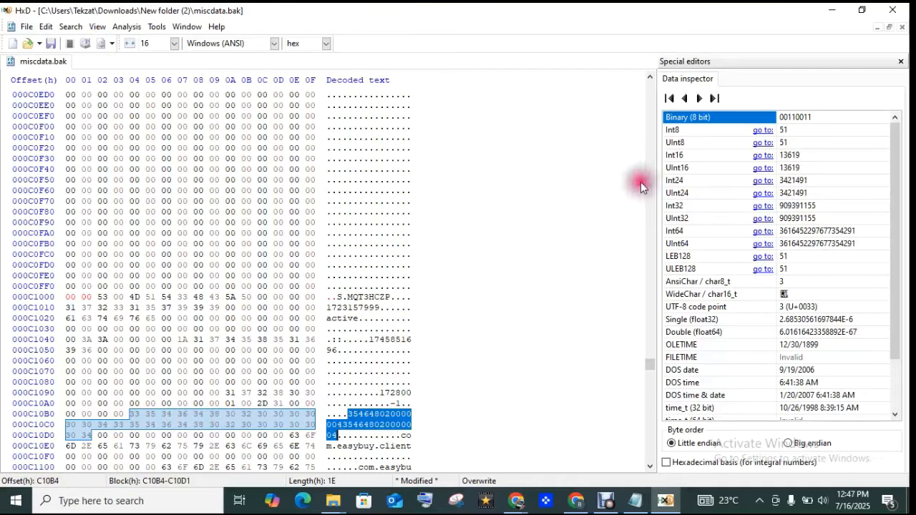
click(29, 27)
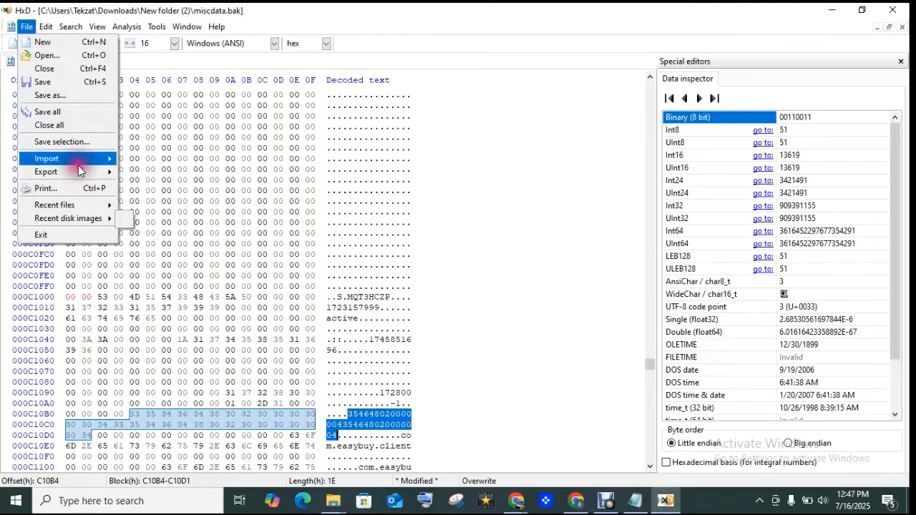
mouse_move(83, 162)
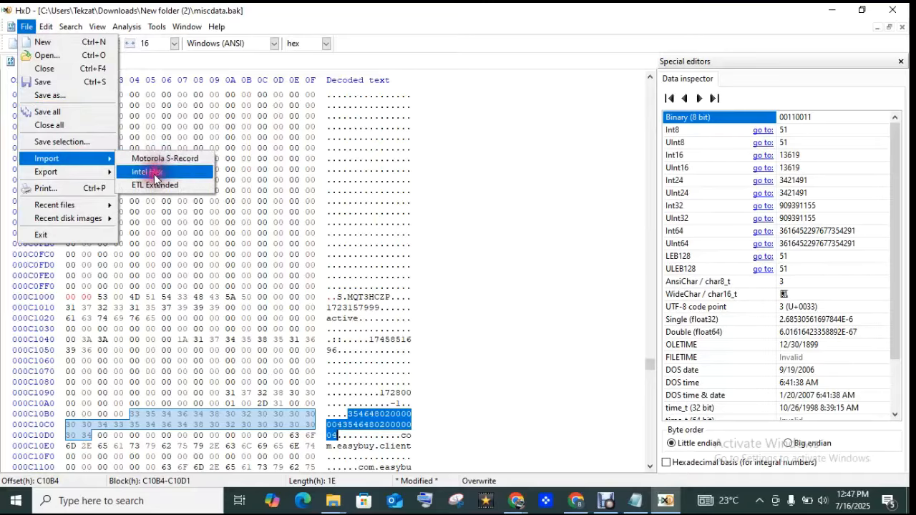
mouse_move(103, 172)
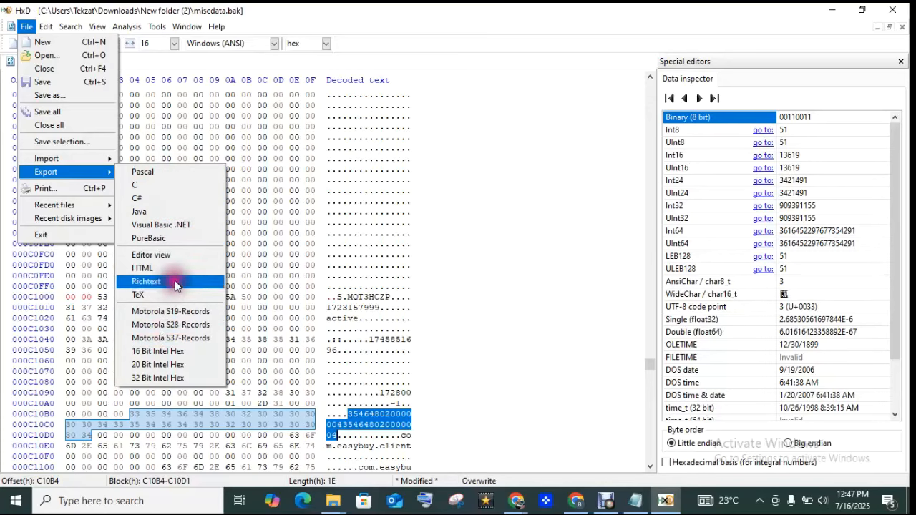
mouse_move(73, 22)
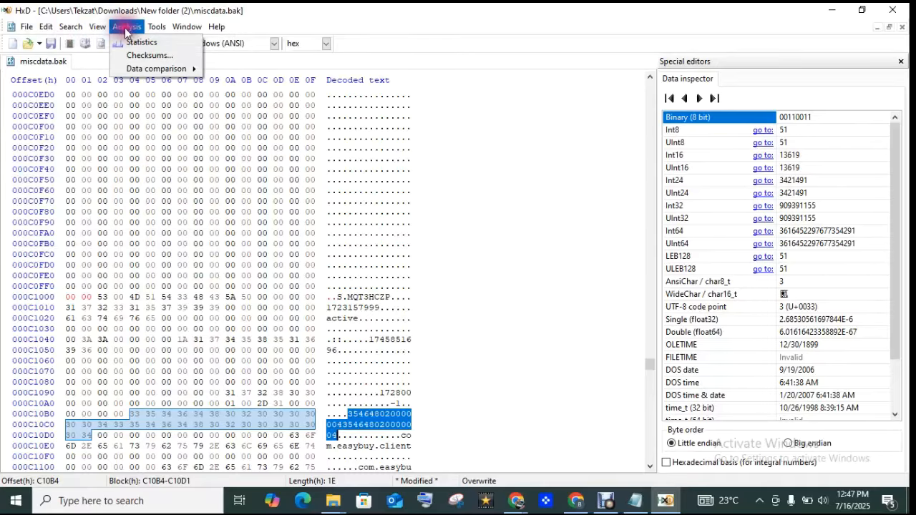
mouse_move(157, 30)
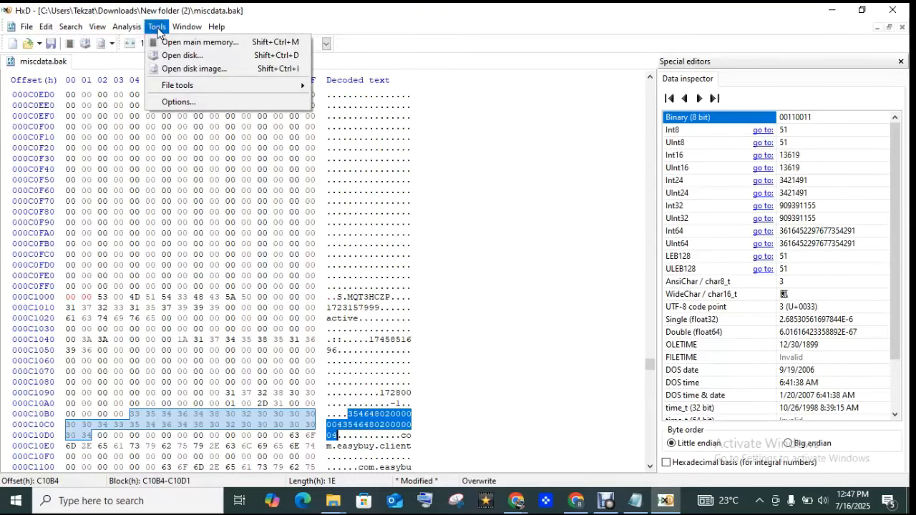
Open 5729477-sd_540_960_24fps.mp4 from the _Getintopc.com_Movavi_Video_Editor_Plus_23.3.0 folder in Documents.
mouse_move(24, 30)
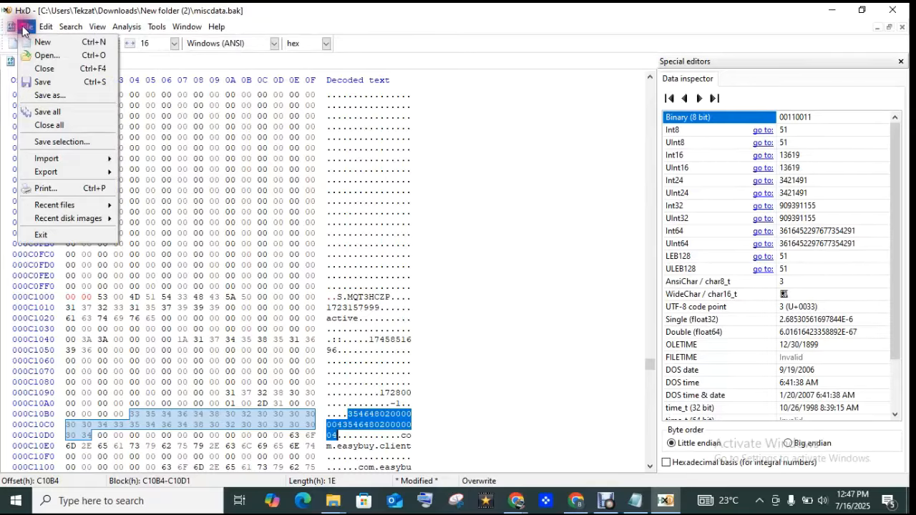
click(39, 55)
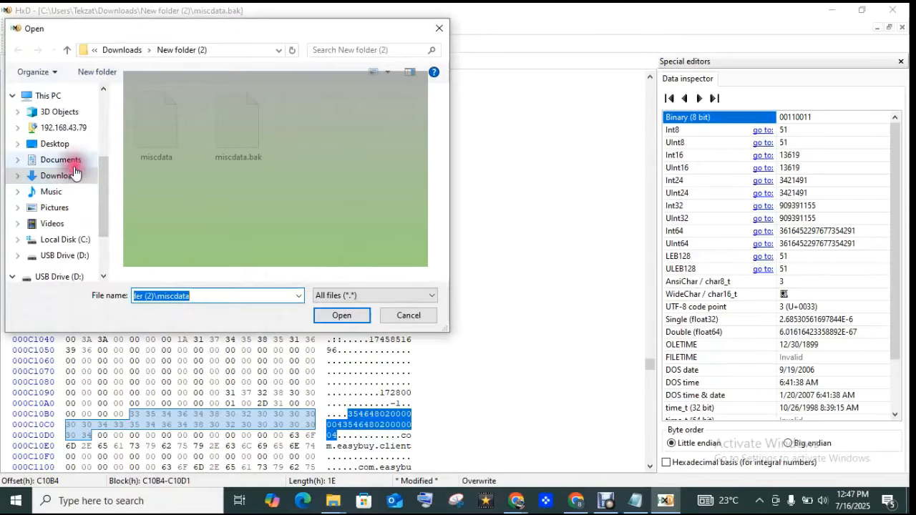
click(60, 175)
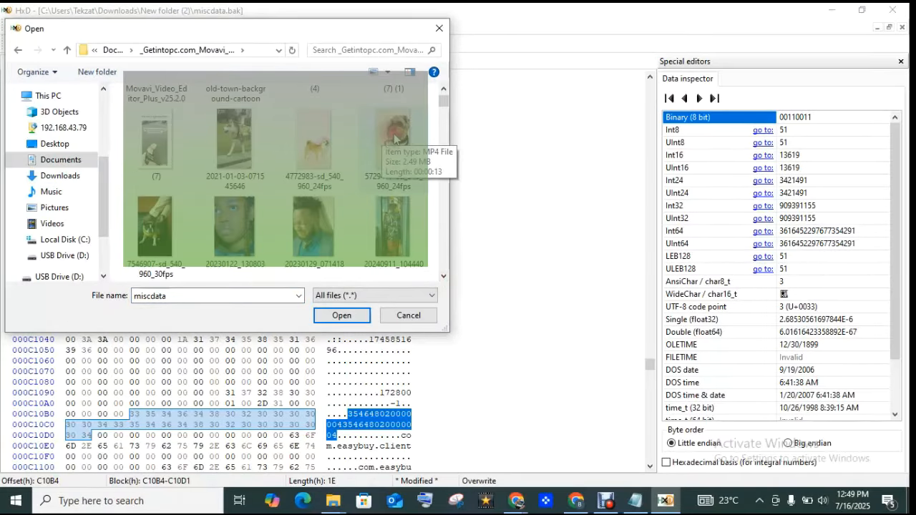
double_click(395, 139)
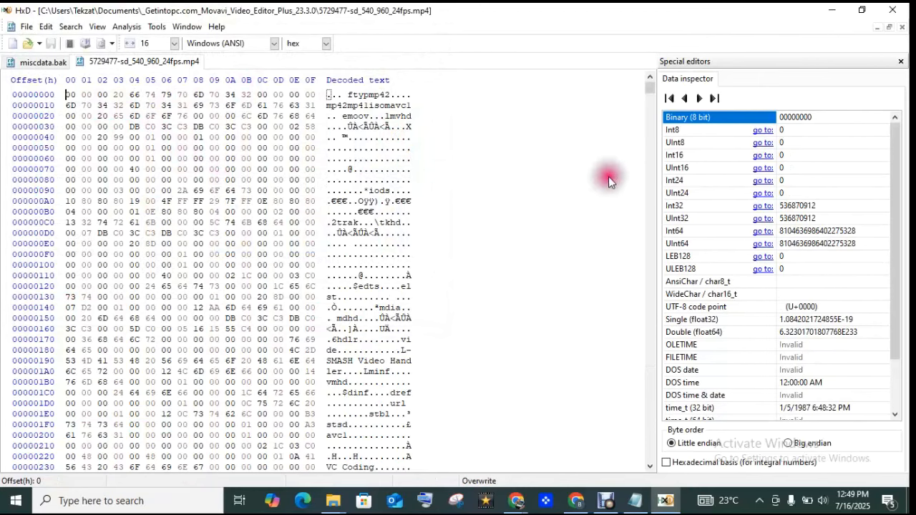
Examine the MP4 file's hex data through to its last row, and switch to miscdata.bak and back.
click(651, 90)
drag(651, 91, 661, 115)
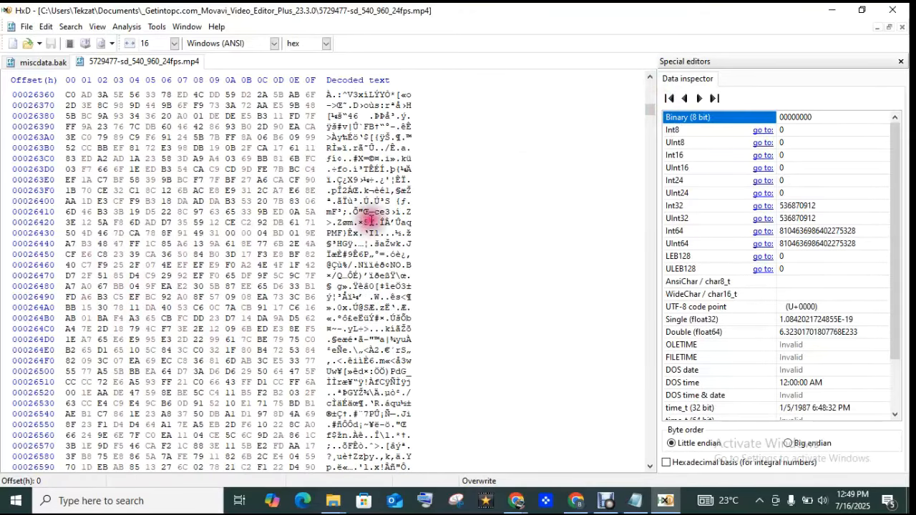
drag(650, 108, 644, 387)
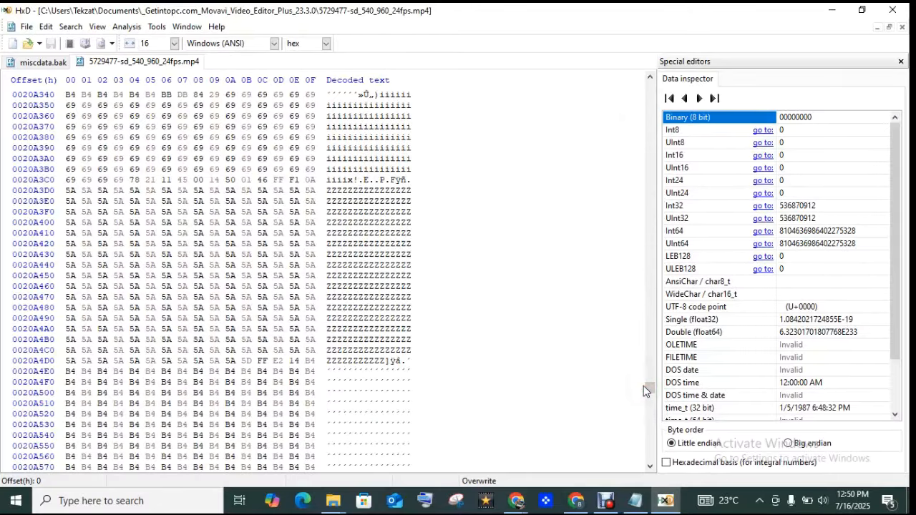
drag(652, 385, 647, 467)
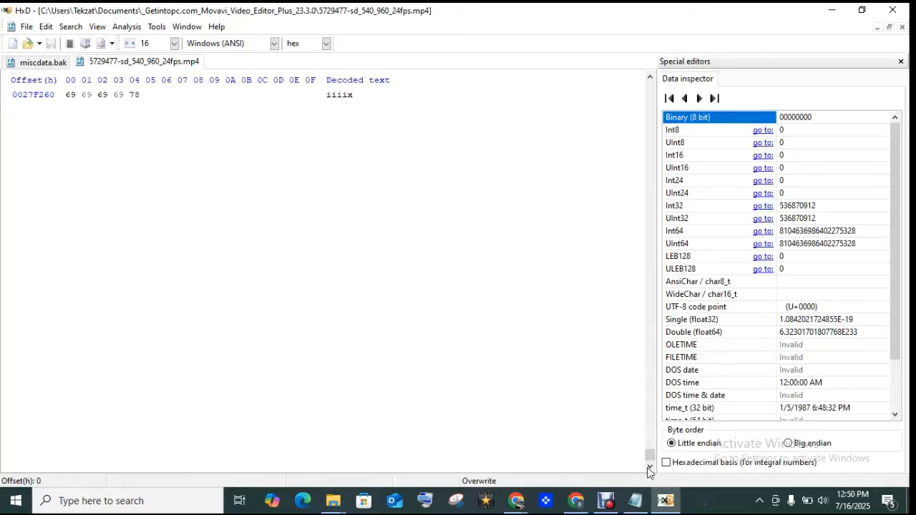
click(446, 369)
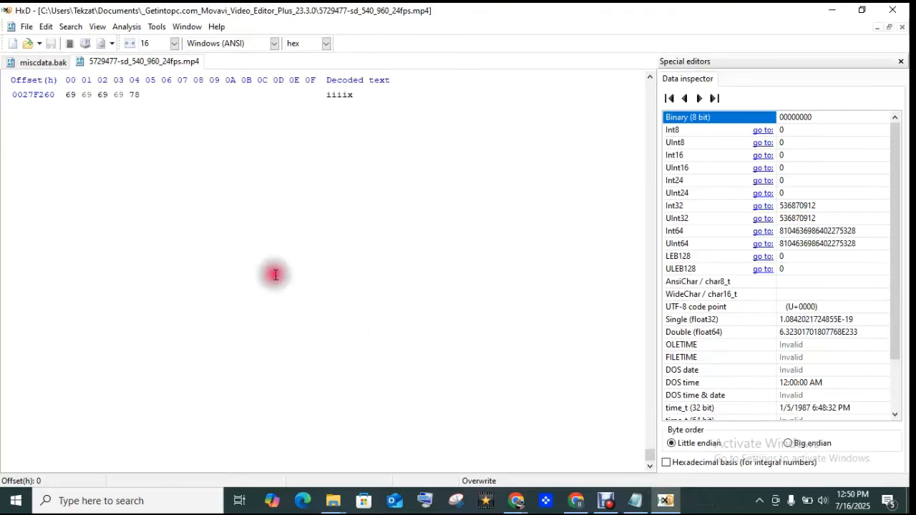
click(36, 64)
click(121, 64)
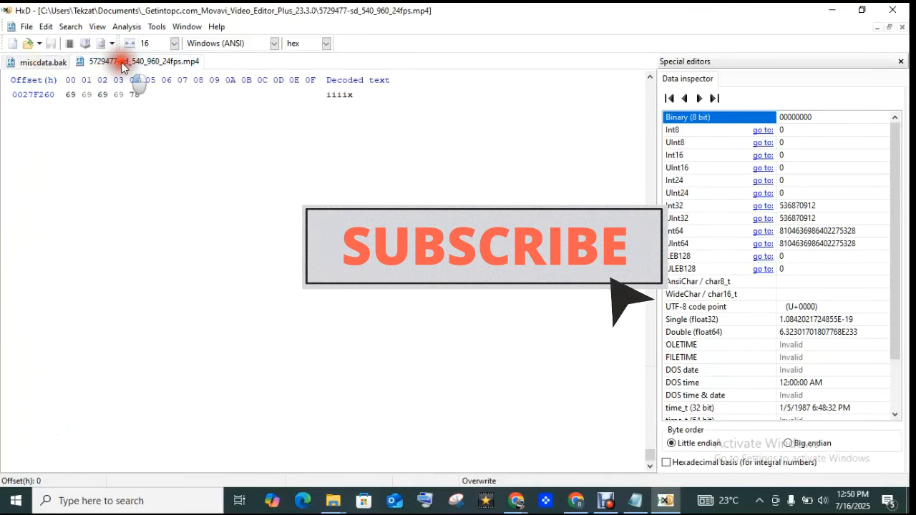